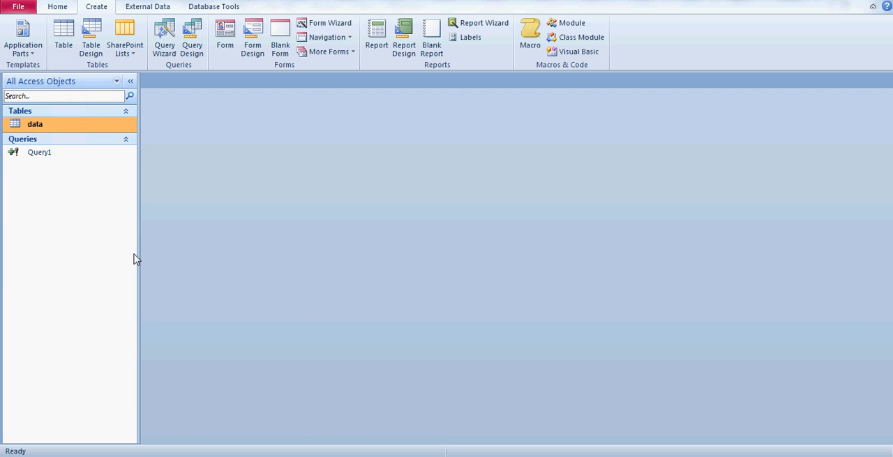
# - Open the data table to examine its ID and fname records, selecting the whole datasheet, and close it
pyautogui.doubleClick(66, 125)
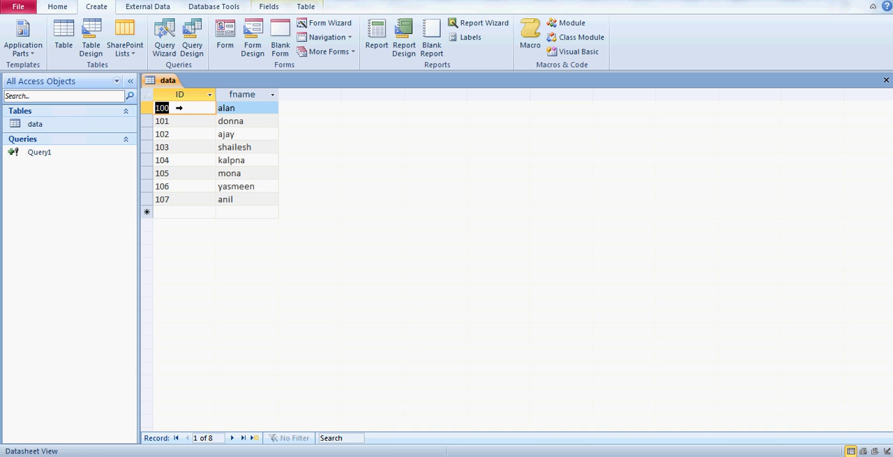
pyautogui.click(61, 132)
pyautogui.doubleClick(60, 128)
pyautogui.click(147, 95)
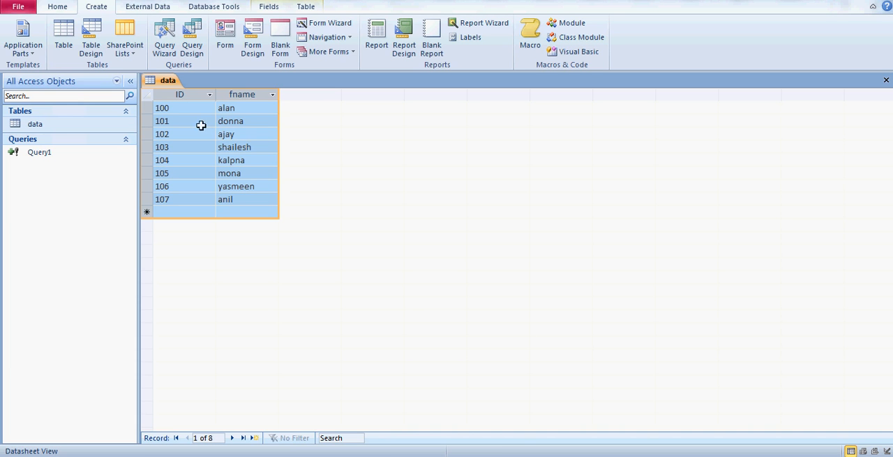
pyautogui.click(886, 80)
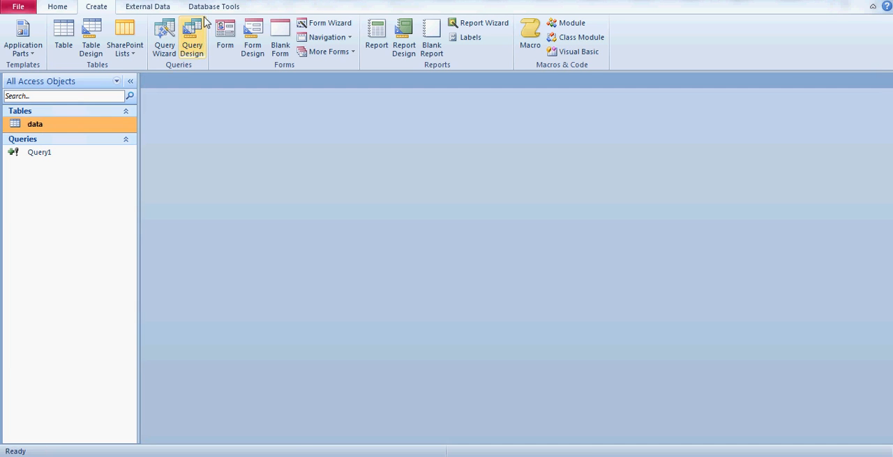
# - Create a new query in design view based on the data table with the ID and fname fields
pyautogui.click(188, 57)
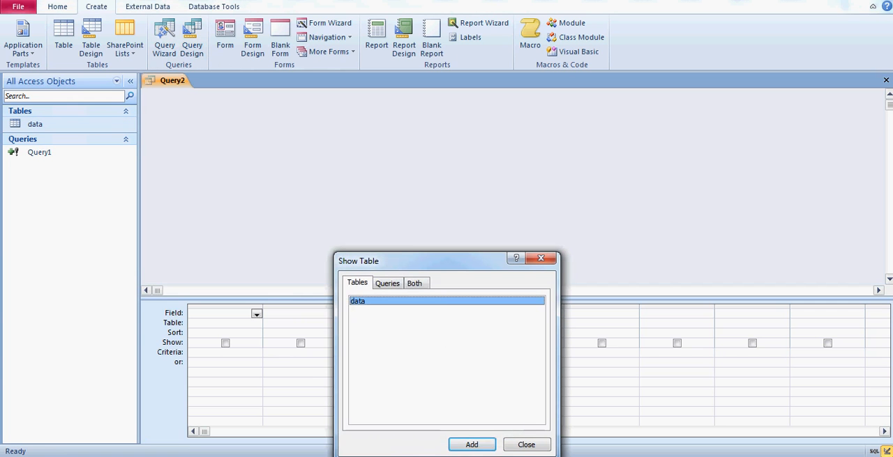
pyautogui.click(471, 444)
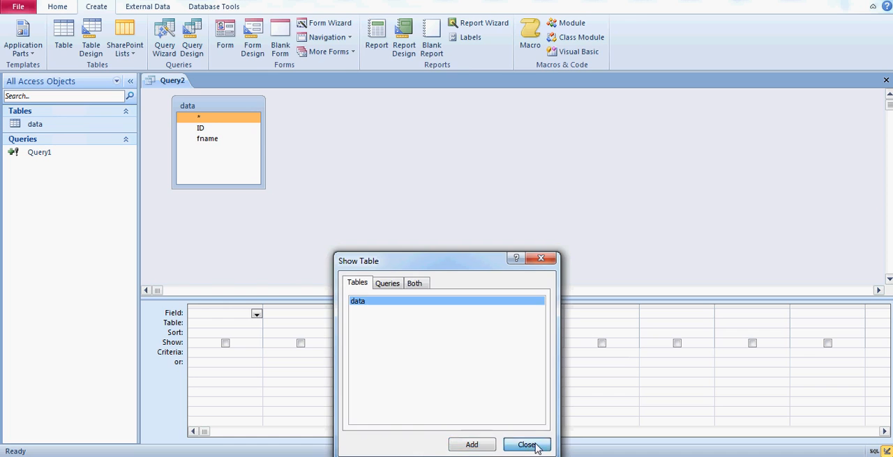
pyautogui.click(540, 447)
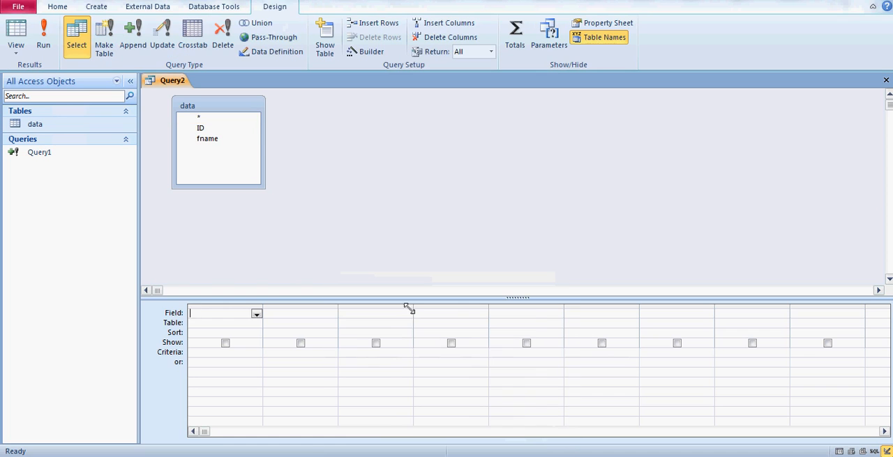
pyautogui.doubleClick(200, 129)
pyautogui.doubleClick(211, 142)
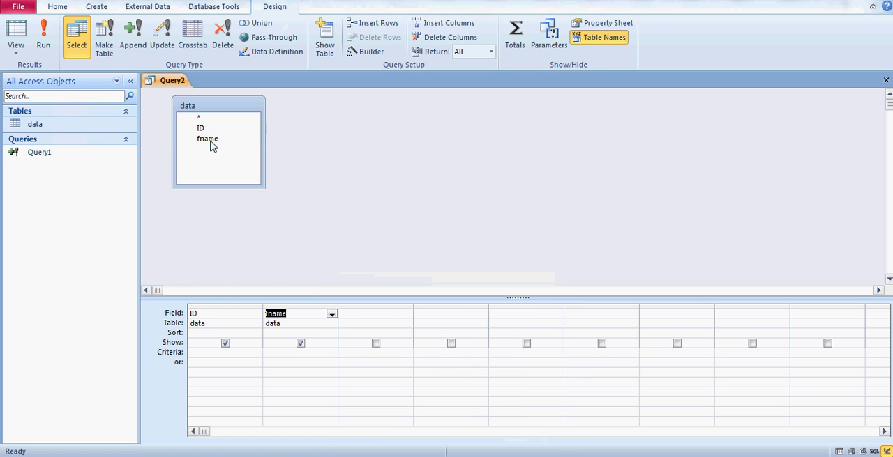
# - Preview the query's records in datasheet view and return to its design view
pyautogui.click(17, 35)
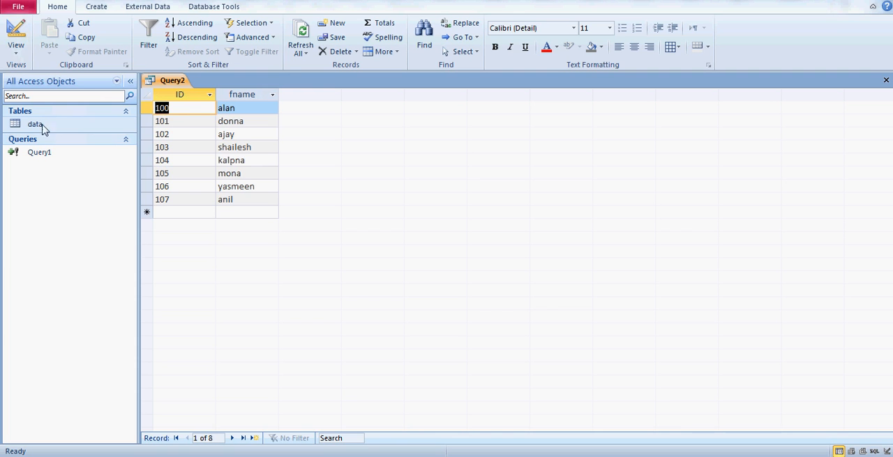
pyautogui.click(16, 53)
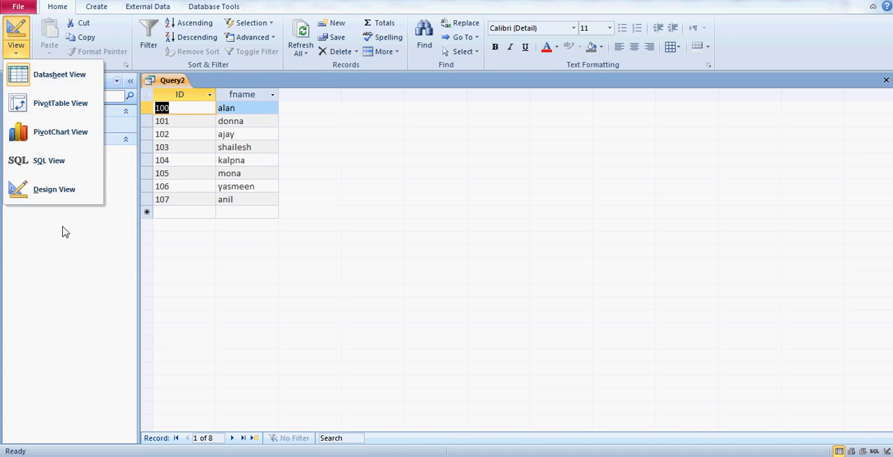
pyautogui.click(59, 191)
# - Enter [enter character] as the parameter criterion for the fname field
pyautogui.click(274, 350)
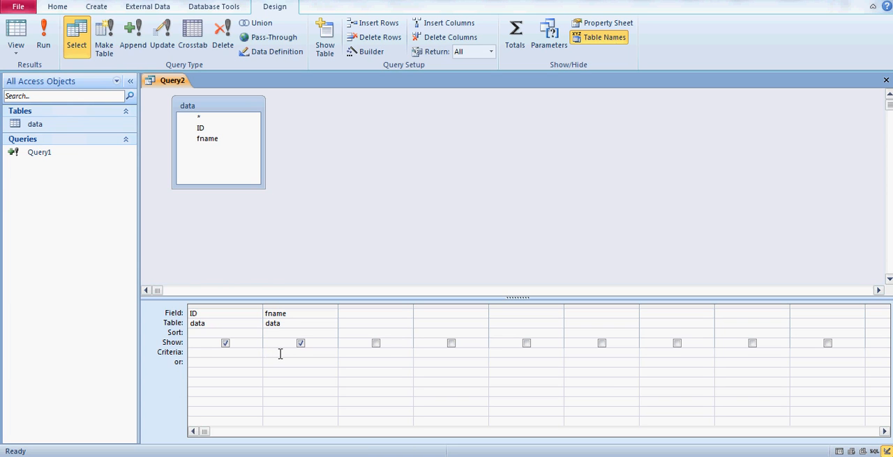
pyautogui.write('like')
pyautogui.press('BackSpace')
pyautogui.press('BackSpace')
pyautogui.press('BackSpace')
pyautogui.press('BackSpace')
pyautogui.press('BackSpace')
pyautogui.write('[enter character]')
pyautogui.click(297, 382)
# - Run the parameter query with the value f and return to its design view
pyautogui.click(47, 36)
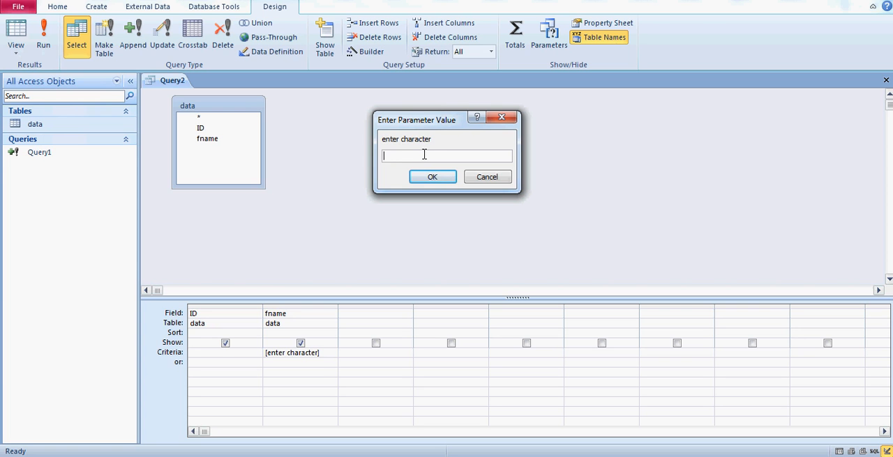
pyautogui.write('f')
pyautogui.click(431, 178)
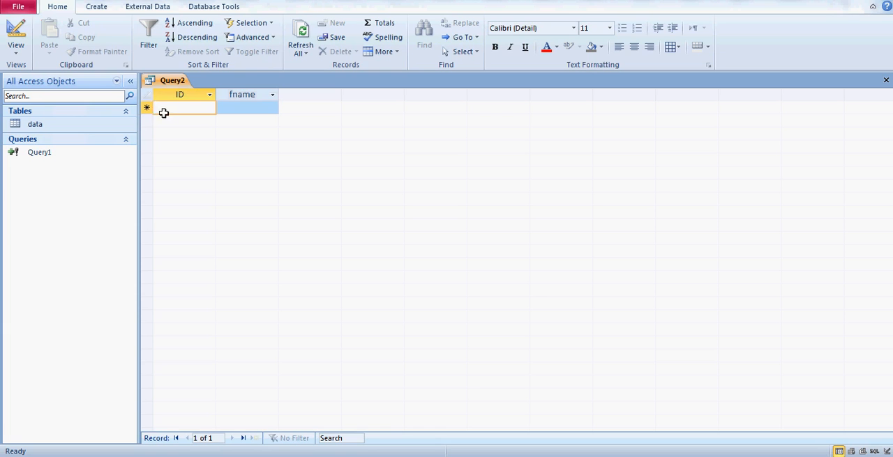
pyautogui.click(15, 51)
pyautogui.click(55, 189)
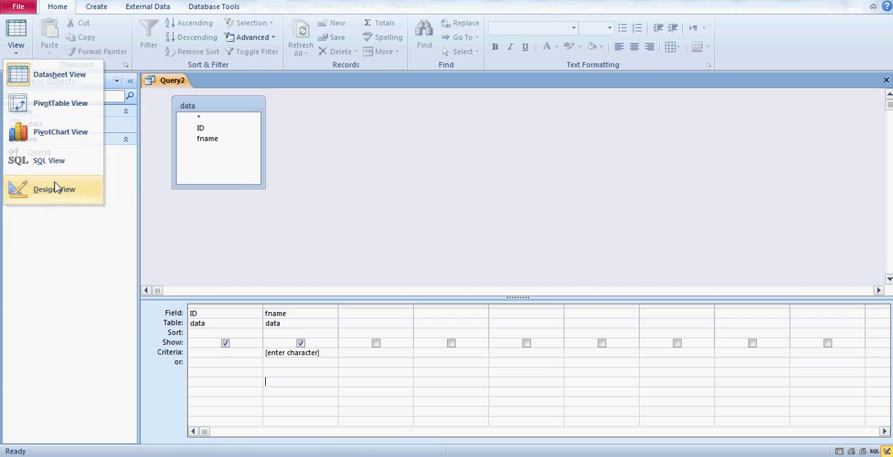
# - Open the data table, look through the names in its fname column, and close it
pyautogui.click(51, 127)
pyautogui.doubleClick(51, 128)
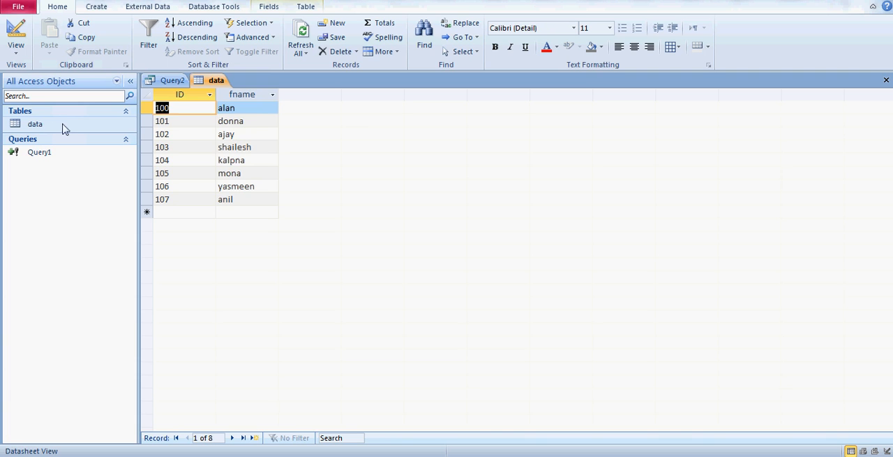
pyautogui.click(253, 106)
pyautogui.press('Down')
pyautogui.press('Down')
pyautogui.press('Down')
pyautogui.press('Down')
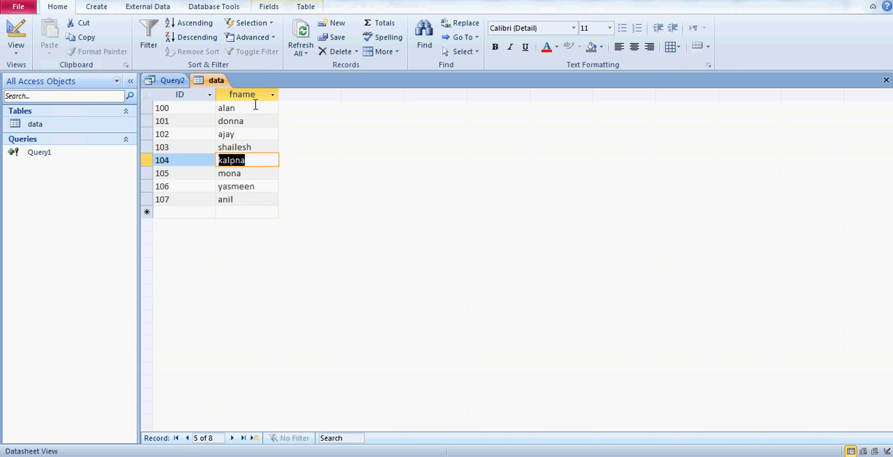
pyautogui.press('Up')
pyautogui.press('Up')
pyautogui.press('Up')
pyautogui.press('Up')
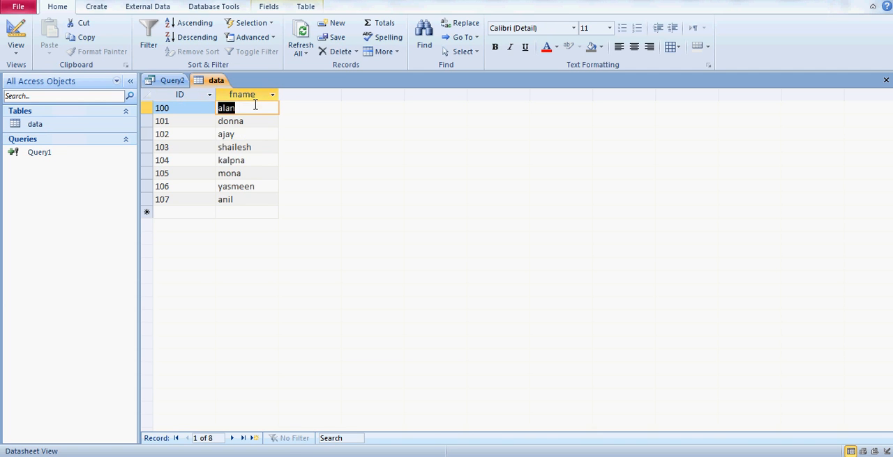
pyautogui.click(885, 80)
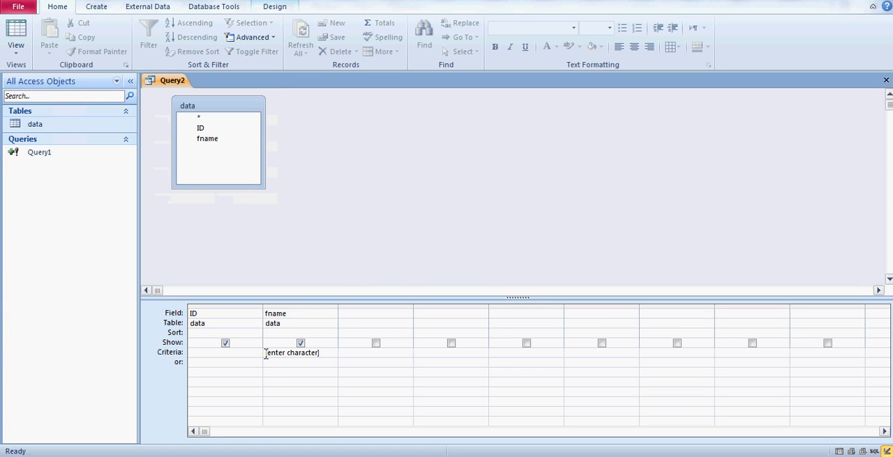
# - Extend the fname criterion with Like and "*" wildcards joined by & on both sides of [enter character], widening the column to fit
pyautogui.click(265, 353)
pyautogui.write('like "*"&')
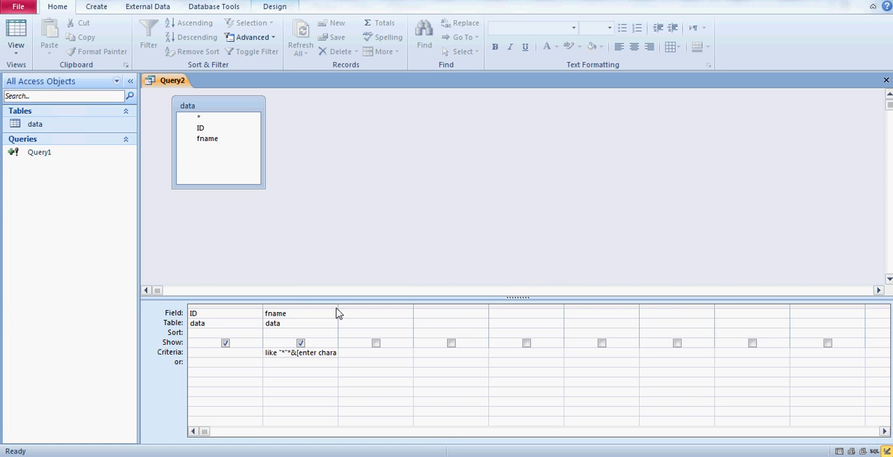
pyautogui.moveTo(339, 313); pyautogui.dragTo(476, 311)
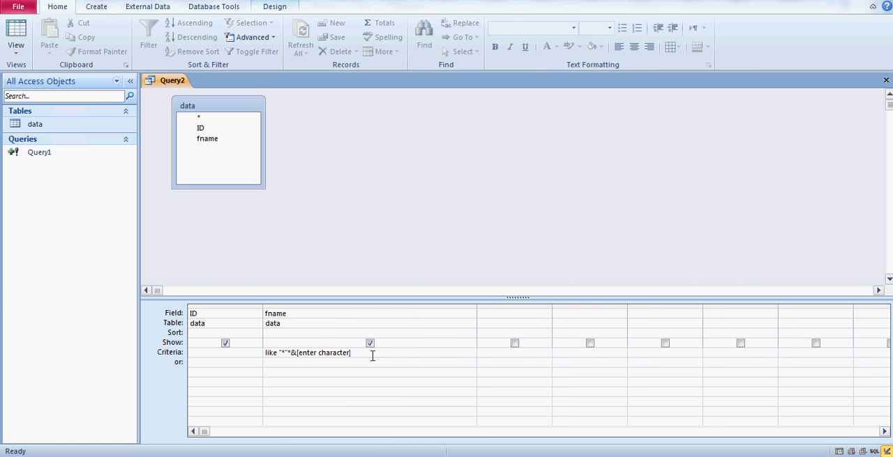
pyautogui.write('& "*"')
pyautogui.press('Down')
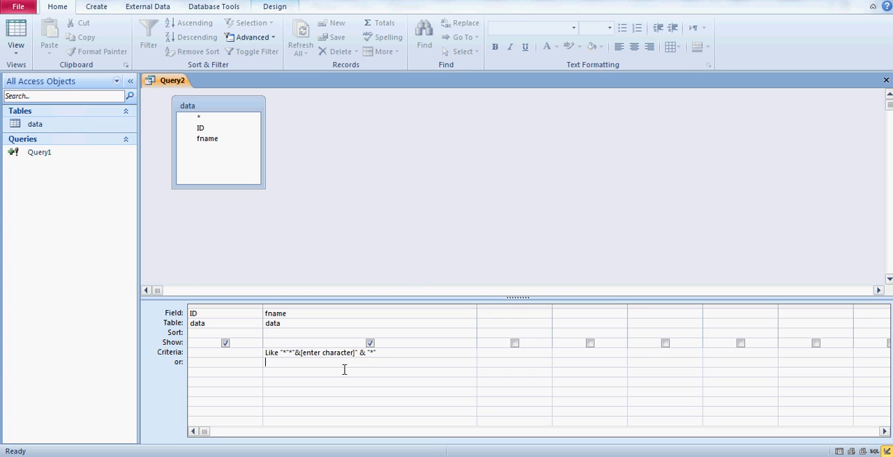
# - Correct the fname criterion in the Zoom box to read Like "*" & [enter character] & "*"
pyautogui.moveTo(293, 354)
pyautogui.mouseDown()
pyautogui.moveTo(303, 363)
pyautogui.moveTo(291, 355)
pyautogui.mouseUp()
pyautogui.click(293, 355)
pyautogui.rightClick(293, 353)
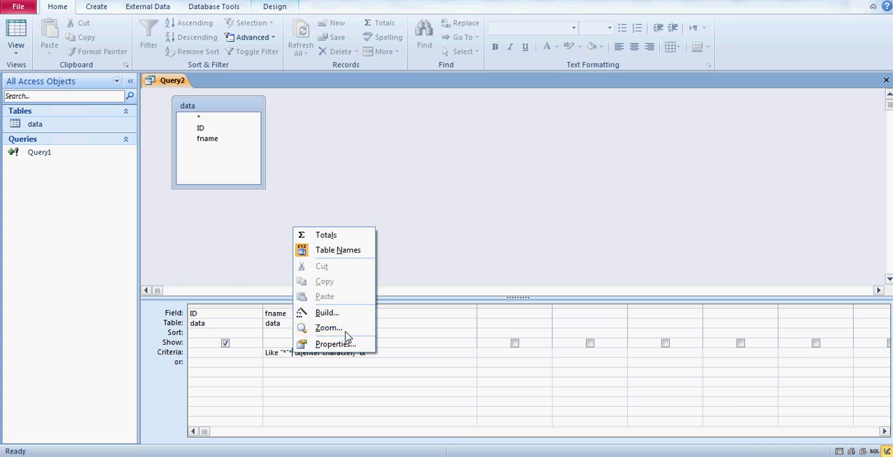
pyautogui.click(347, 335)
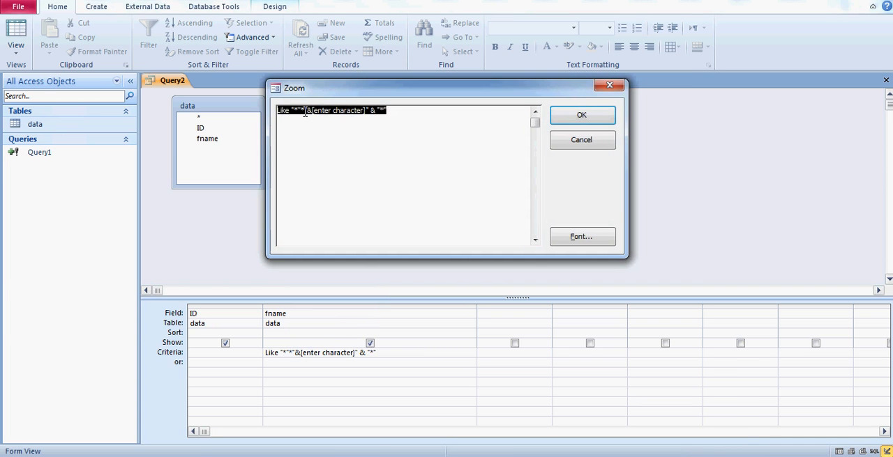
pyautogui.click(304, 115)
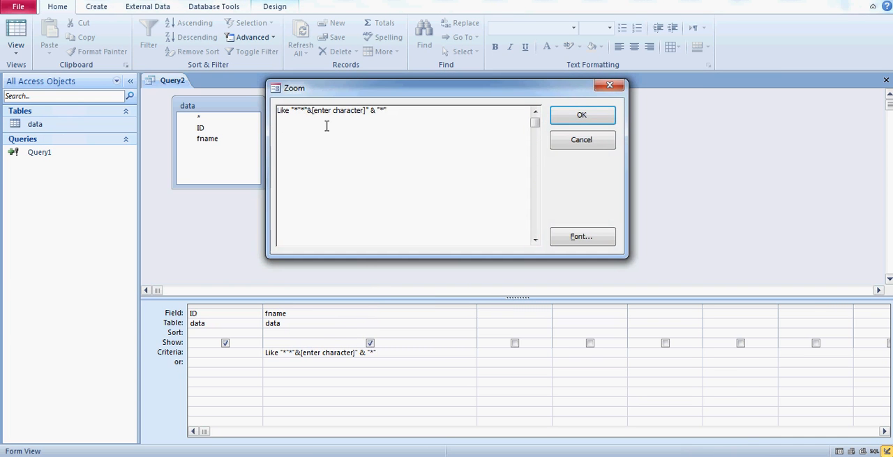
pyautogui.press('BackSpace')
pyautogui.press('BackSpace')
pyautogui.write('"')
pyautogui.press('Right')
pyautogui.press('Left')
pyautogui.press('Left')
pyautogui.press('Left')
pyautogui.press('BackSpace')
pyautogui.press('Right')
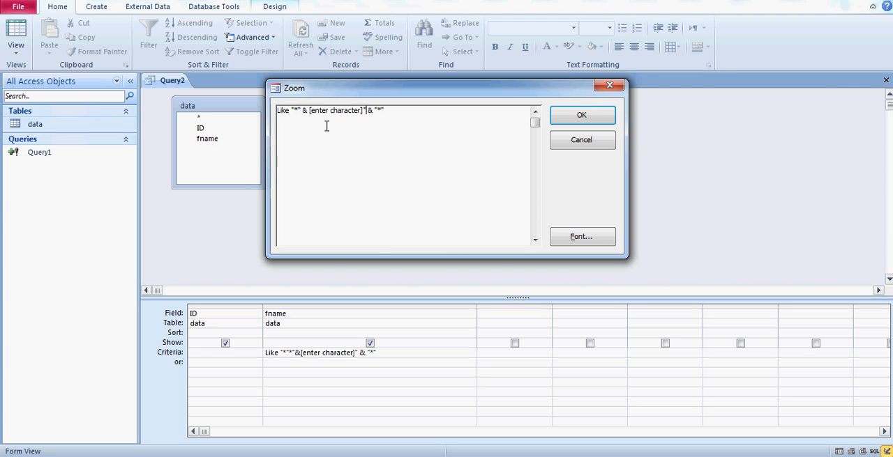
pyautogui.press('BackSpace')
pyautogui.press('BackSpace')
pyautogui.click(570, 120)
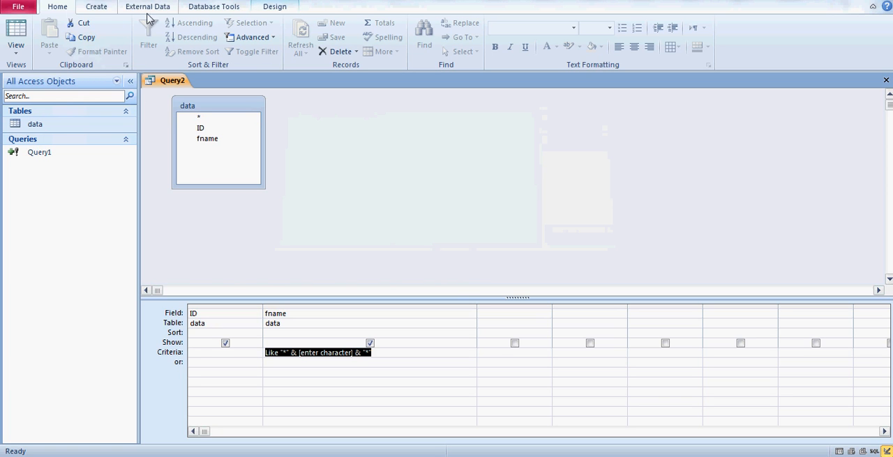
pyautogui.click(343, 383)
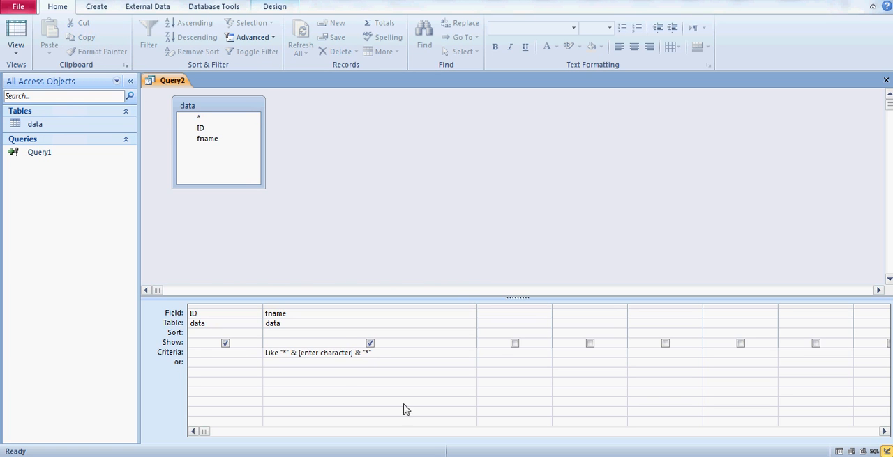
# - Run the wildcard query with s as the character to search for
pyautogui.click(276, 8)
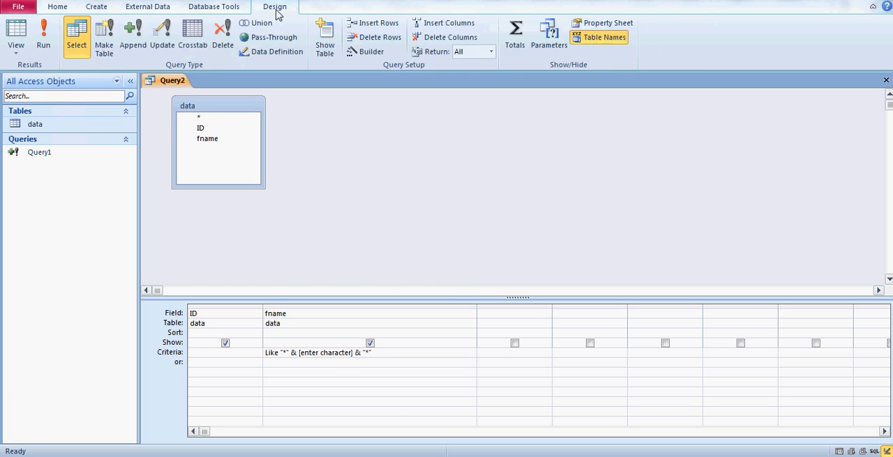
pyautogui.click(43, 43)
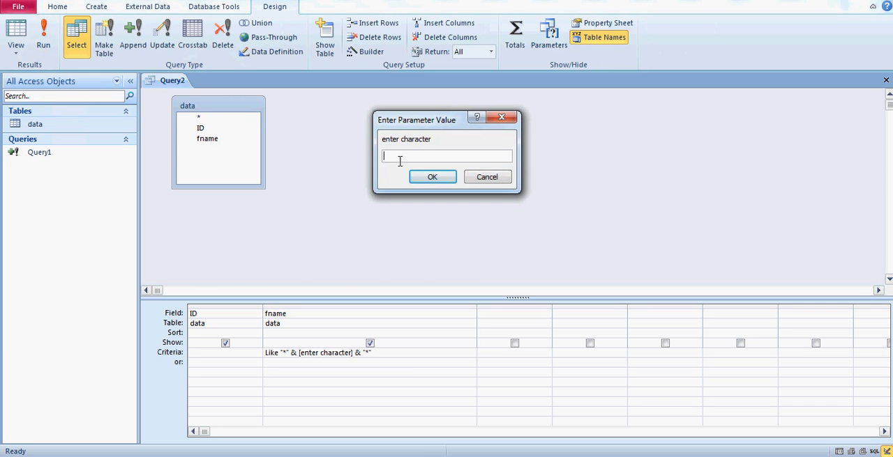
pyautogui.write('s')
pyautogui.click(431, 179)
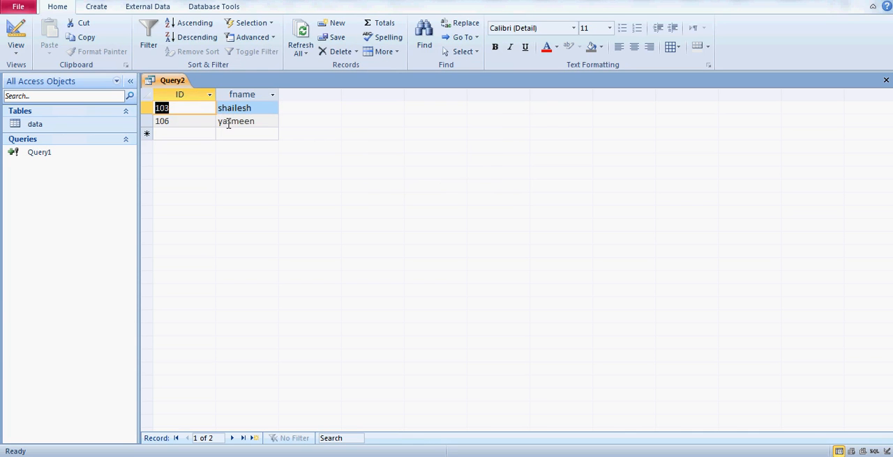
# - Compare the query results with the fname entries in the data table, and close the table
pyautogui.doubleClick(82, 128)
pyautogui.click(256, 107)
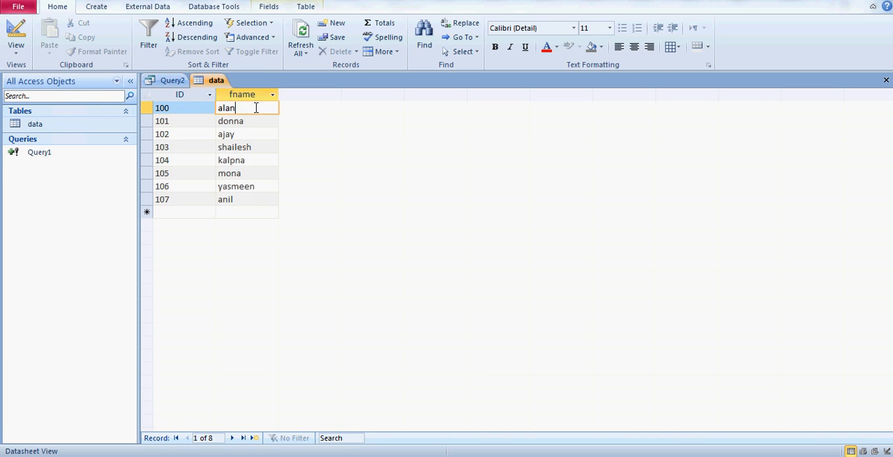
pyautogui.press('Down')
pyautogui.press('Down')
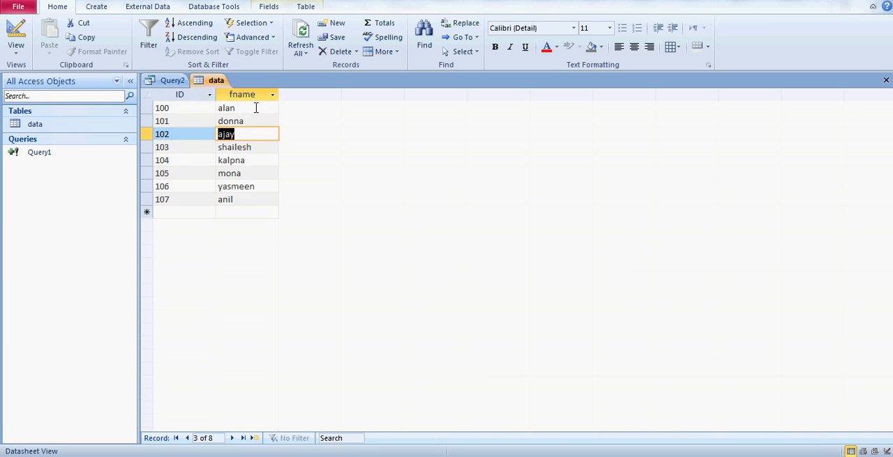
pyautogui.press('Down')
pyautogui.press('Down')
pyautogui.press('Down')
pyautogui.press('Down')
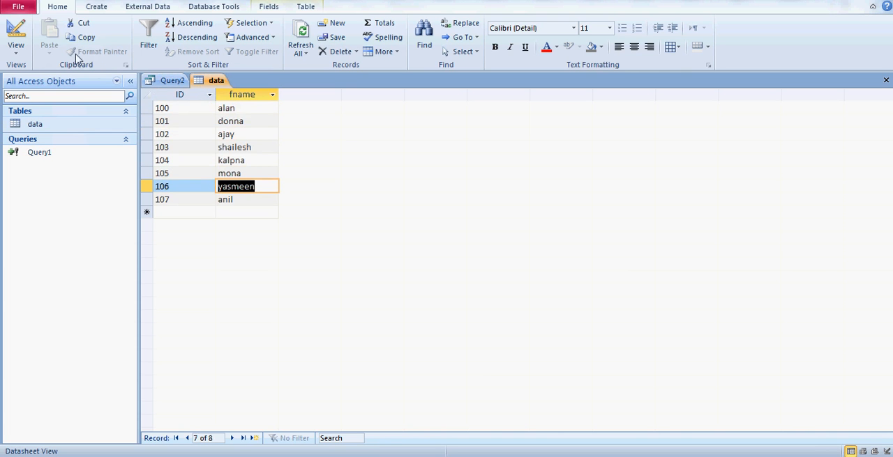
pyautogui.click(884, 81)
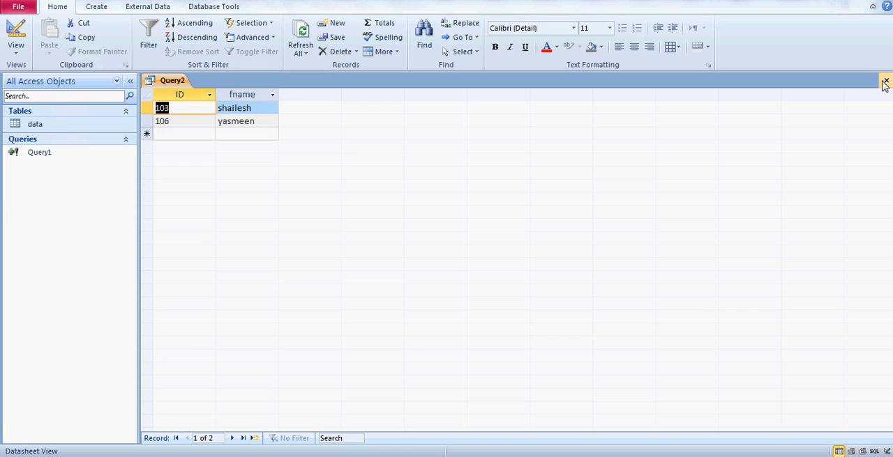
# - Run the wildcard query again with y as the search character and check the matching fname entries
pyautogui.click(23, 45)
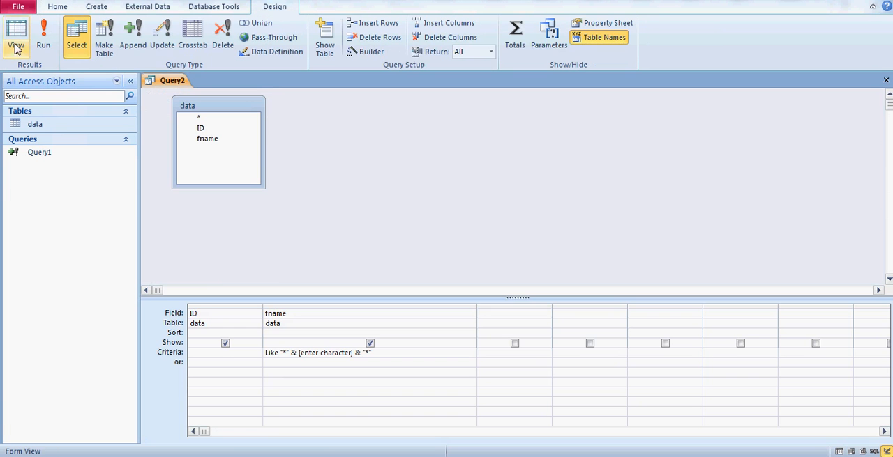
pyautogui.click(43, 38)
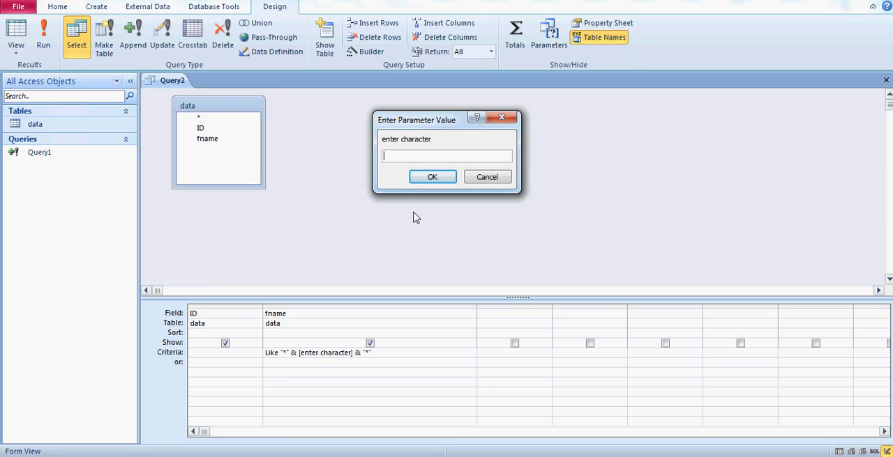
pyautogui.write('y')
pyautogui.click(432, 179)
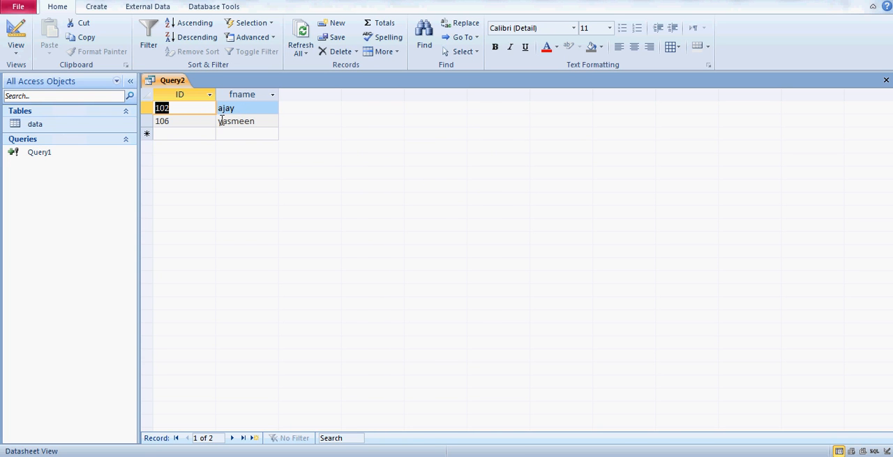
pyautogui.click(222, 122)
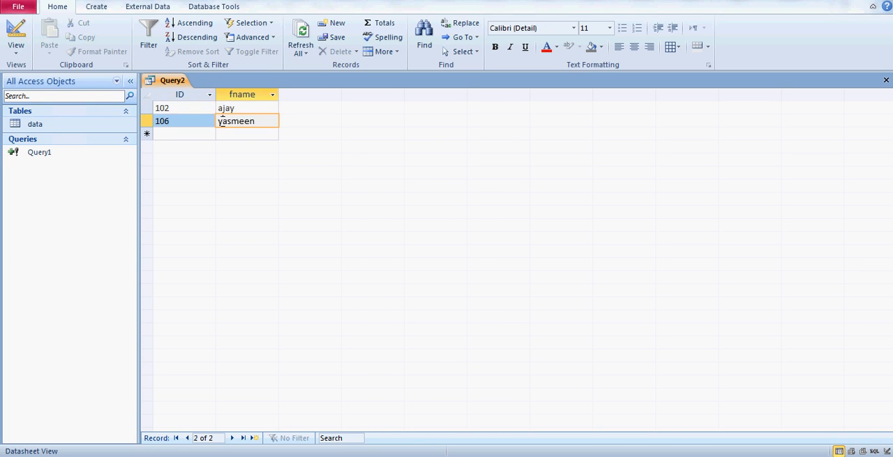
pyautogui.click(251, 107)
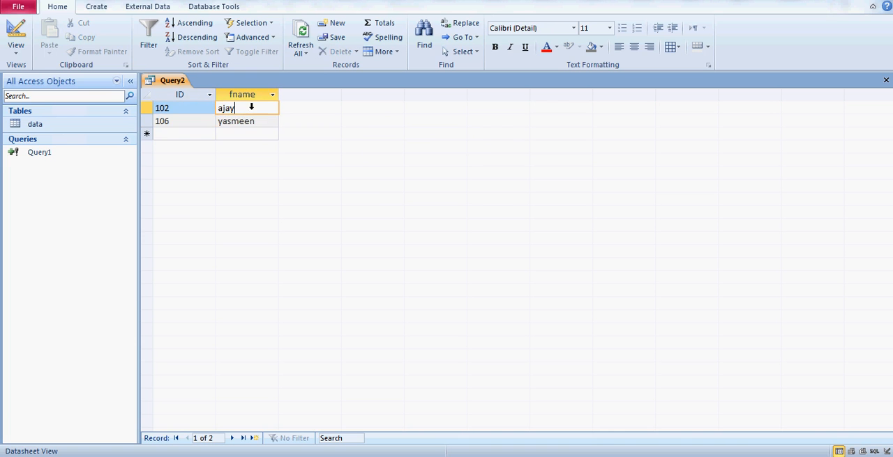
# - Review the fname criterion in the query design, and rerun the query with s as the search character
pyautogui.click(16, 53)
pyautogui.click(40, 190)
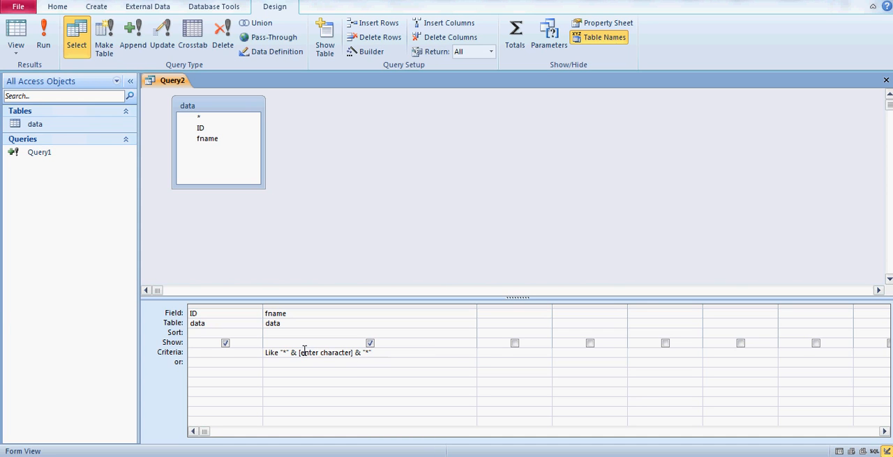
pyautogui.click(265, 353)
pyautogui.click(319, 386)
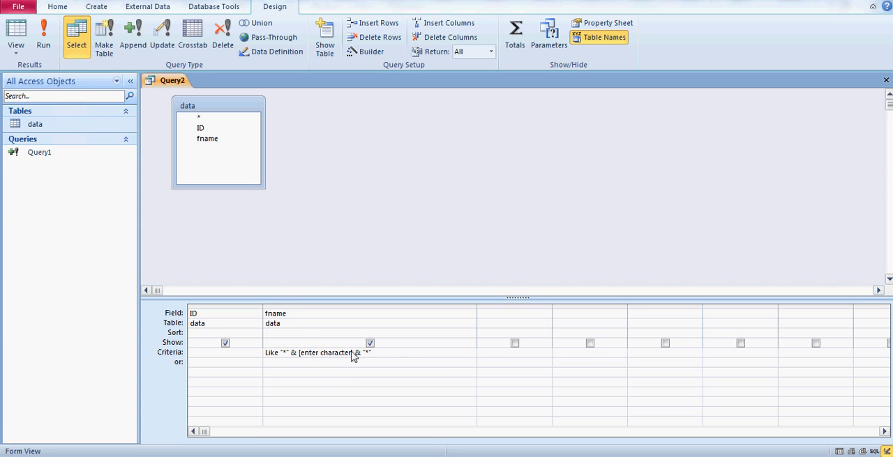
pyautogui.click(43, 45)
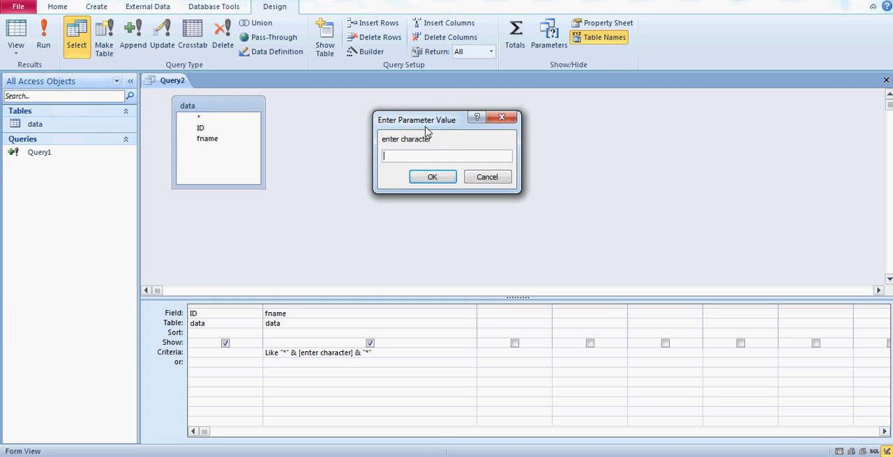
pyautogui.moveTo(425, 121); pyautogui.dragTo(549, 150)
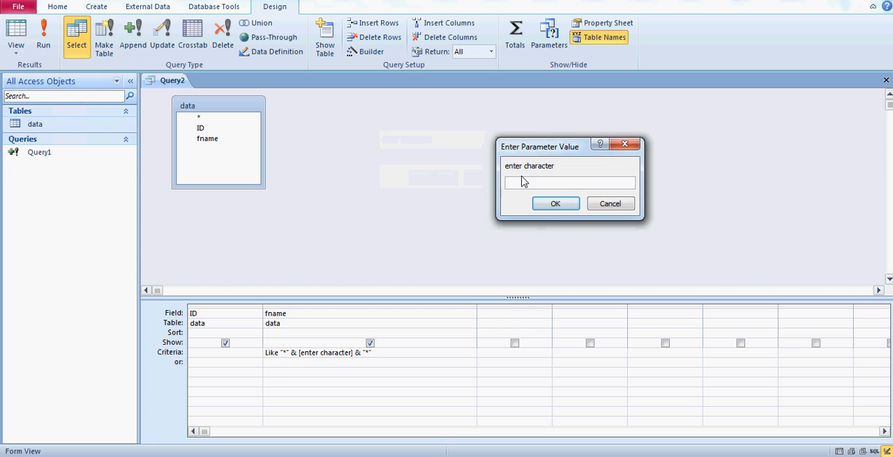
pyautogui.write('s')
pyautogui.click(550, 208)
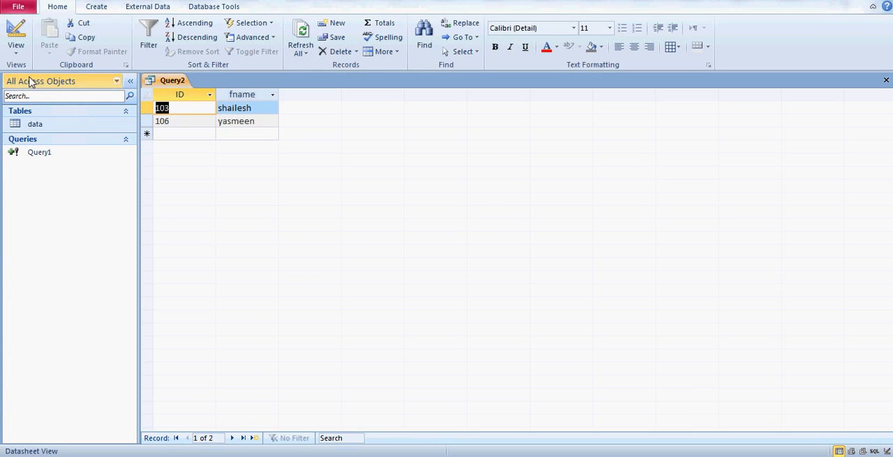
# - Return the query to Design View and select the empty fname criteria cell two rows below the or row
pyautogui.click(16, 49)
pyautogui.click(43, 189)
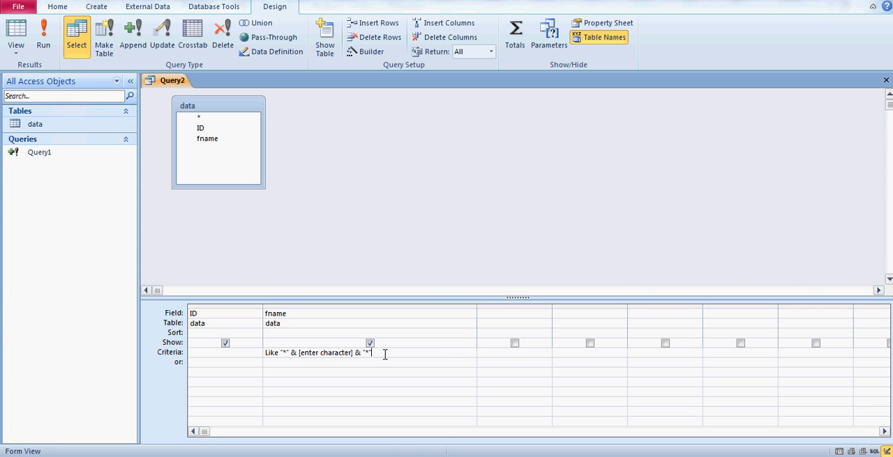
pyautogui.click(311, 386)
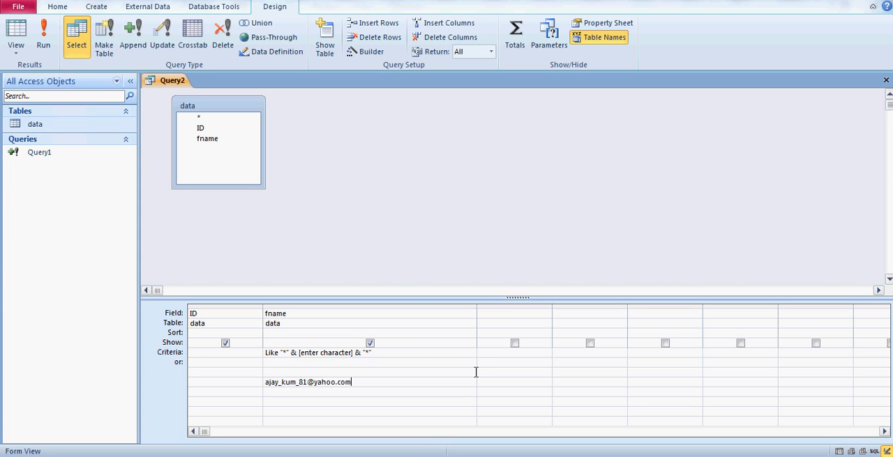
# - Enter the contact's e-mail address in the fname criteria cell two rows below the or row
pyautogui.click(362, 394)
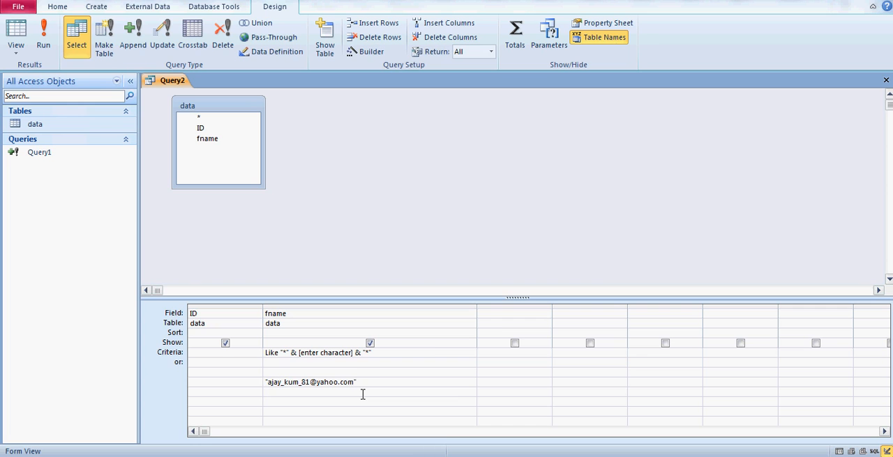
pyautogui.click(368, 382)
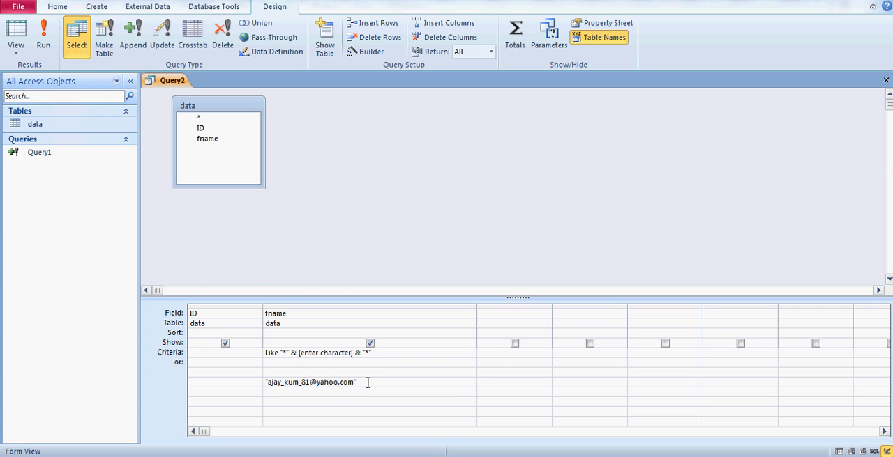